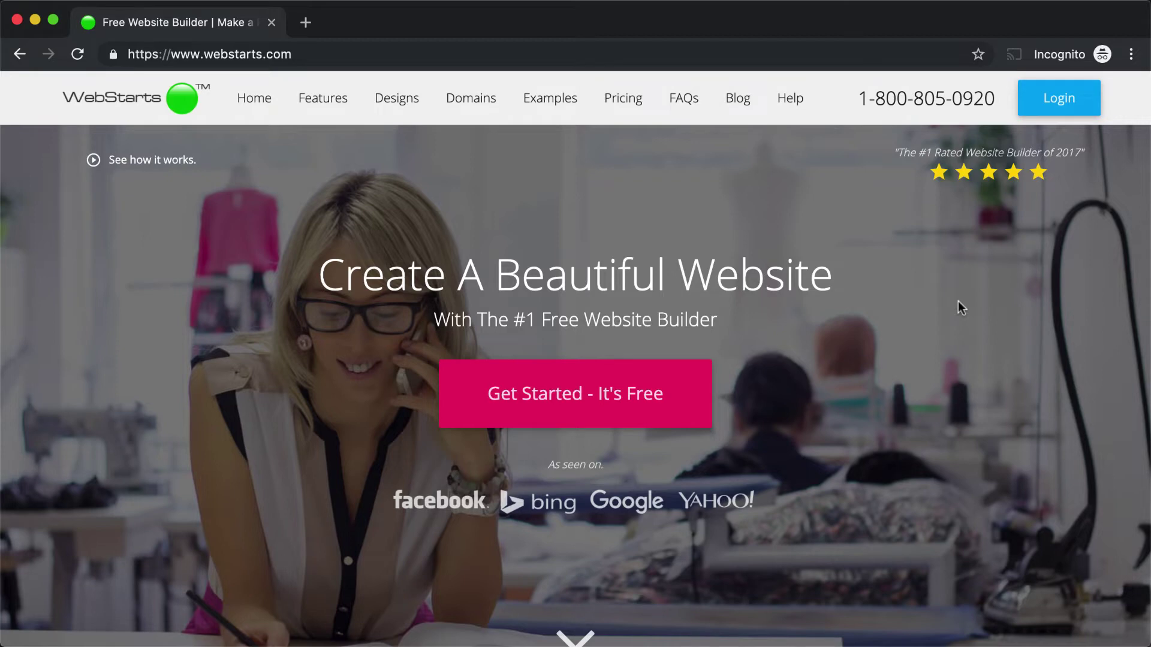
- Log in to WebStarts with the autofilled account email and password
click(1084, 106)
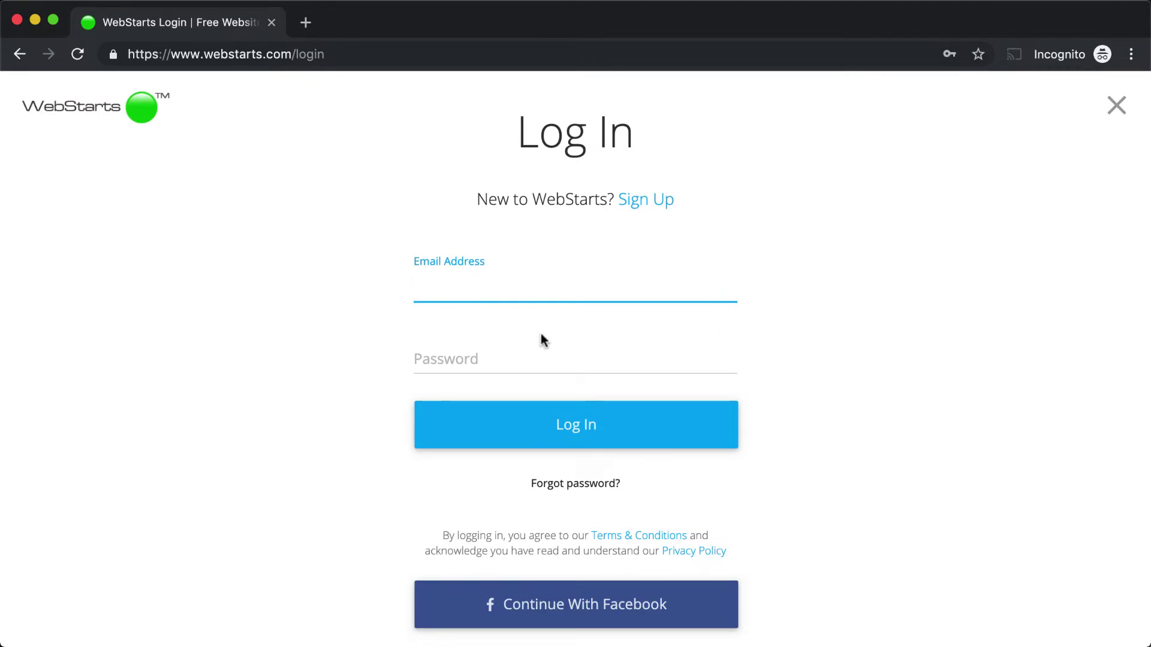
key(Down)
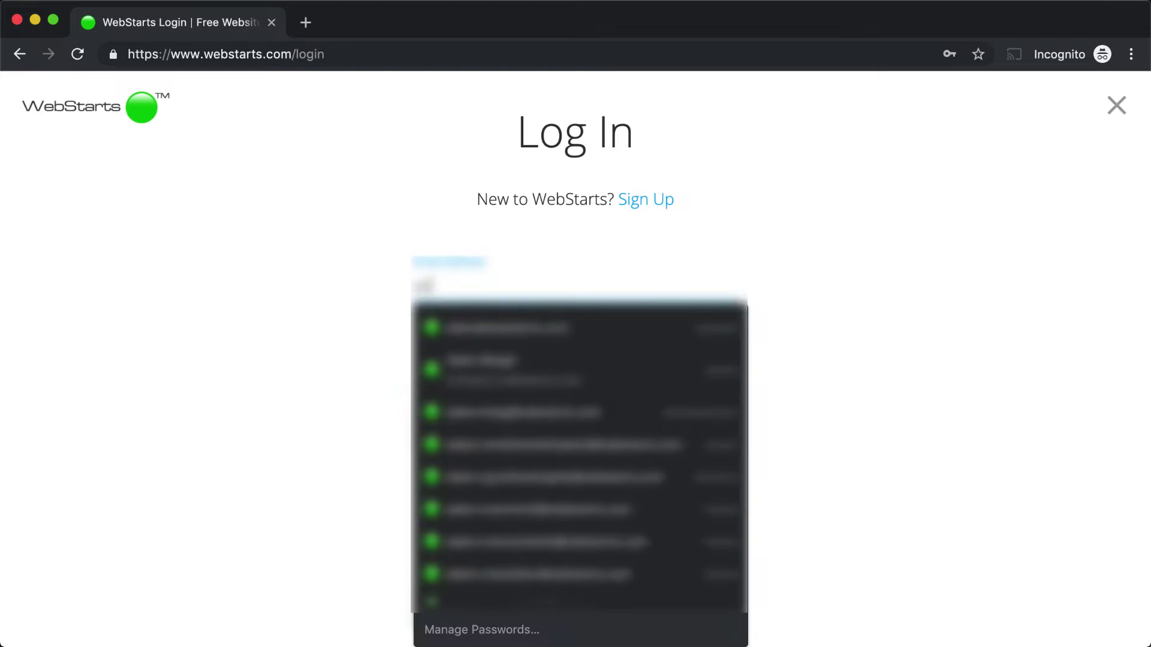
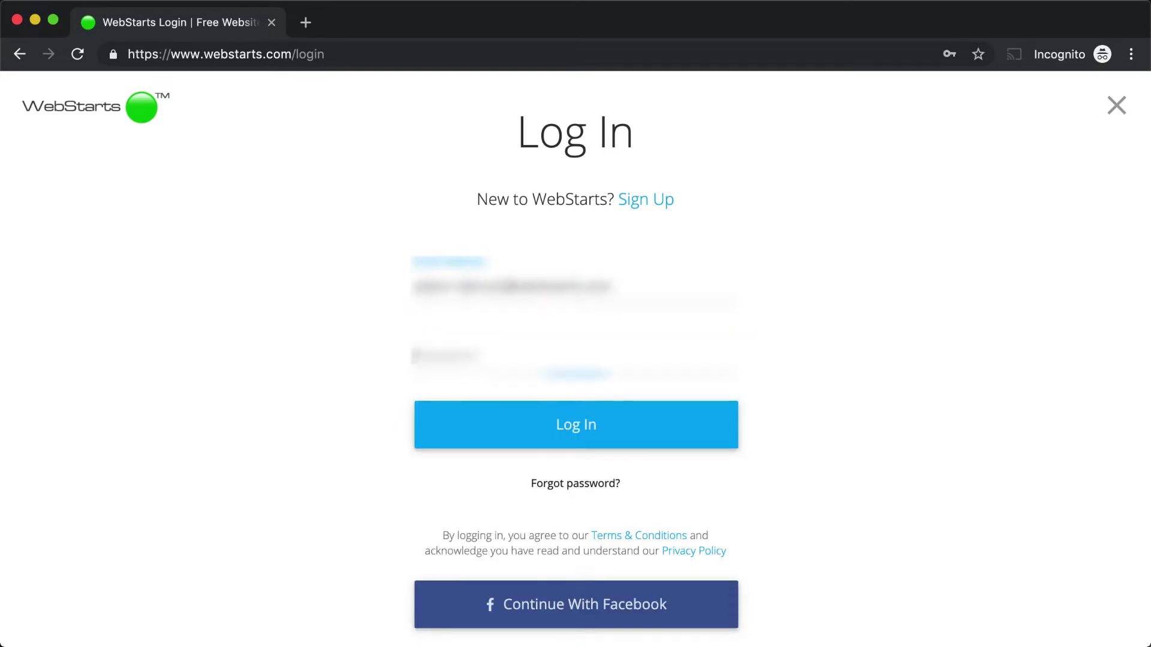
text(********)
click(585, 425)
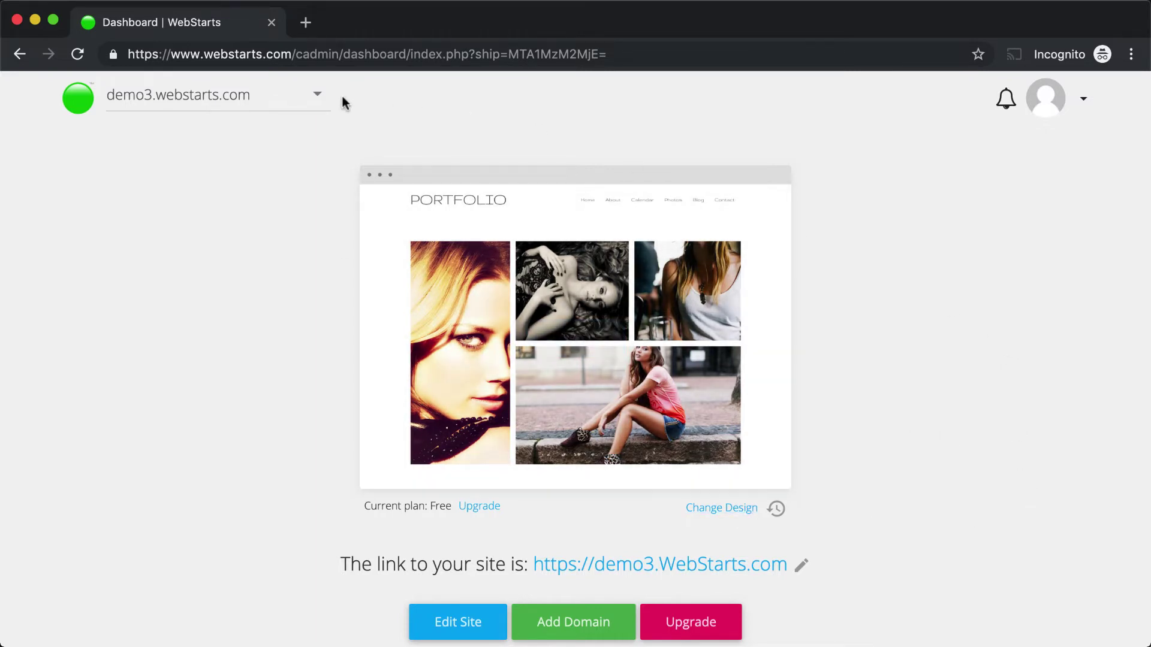
- Open the site selector dropdown to list the account's websites
click(318, 98)
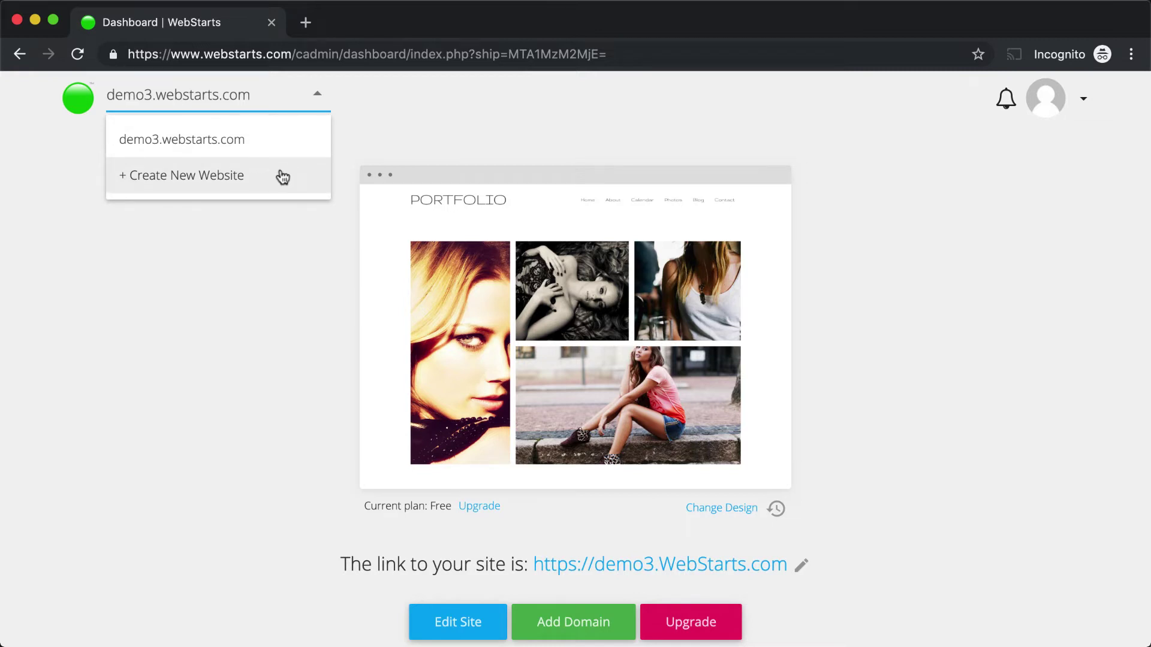
- From Manage Sites, choose demo3.webstarts.com with Select Website
click(78, 106)
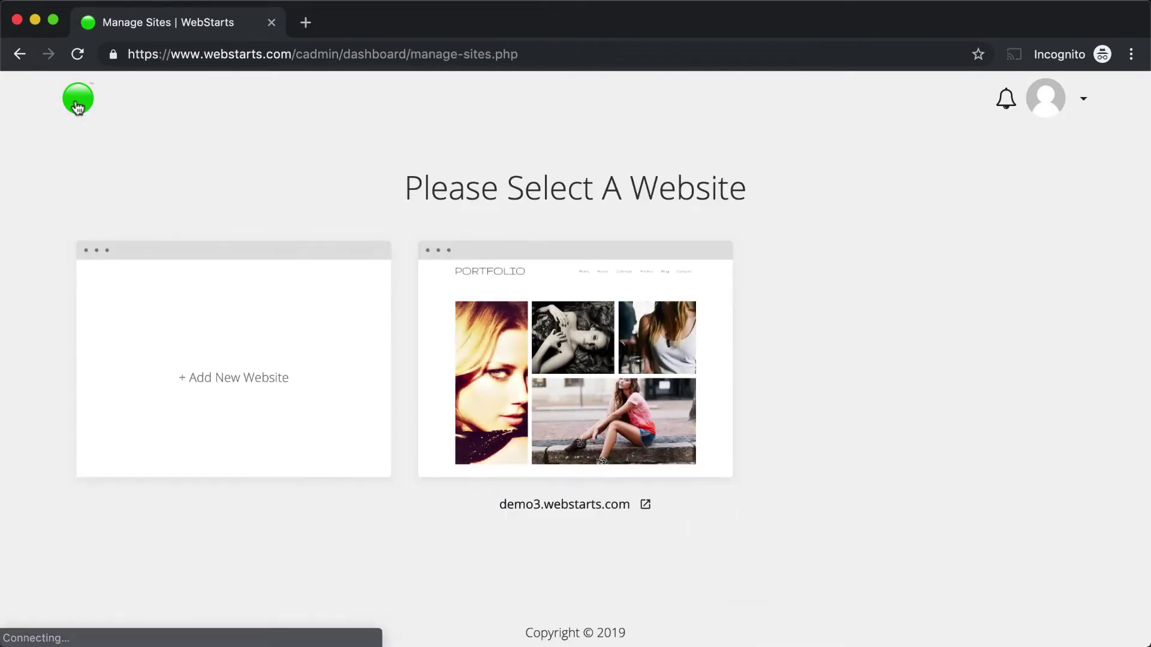
mouse_move(549, 343)
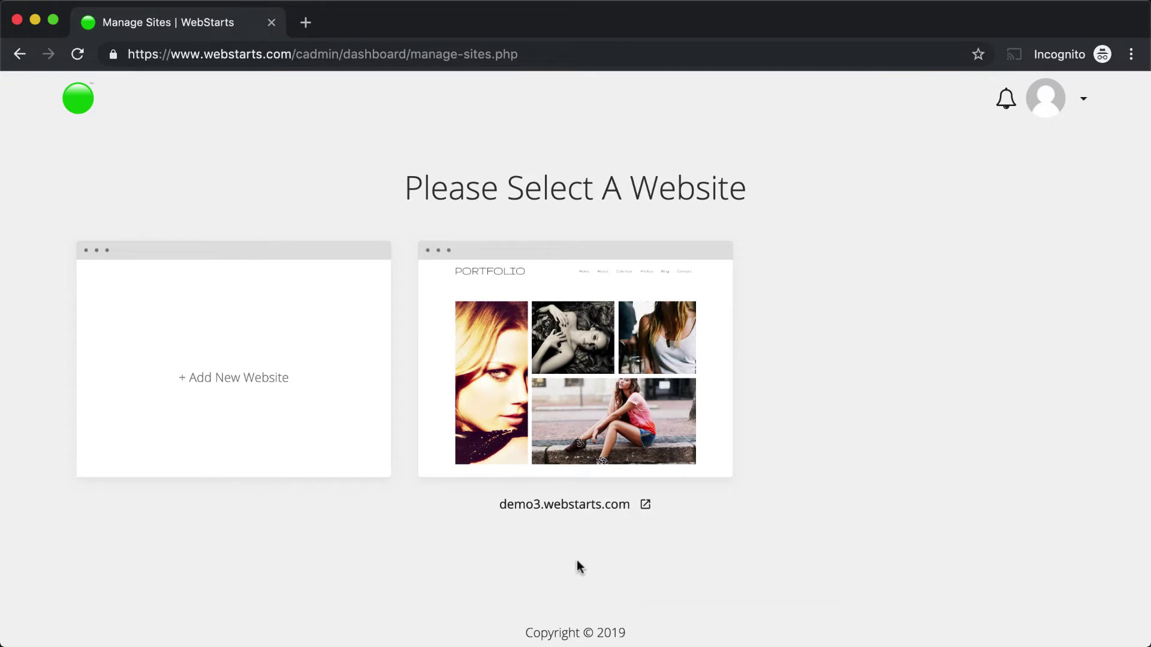
mouse_move(605, 413)
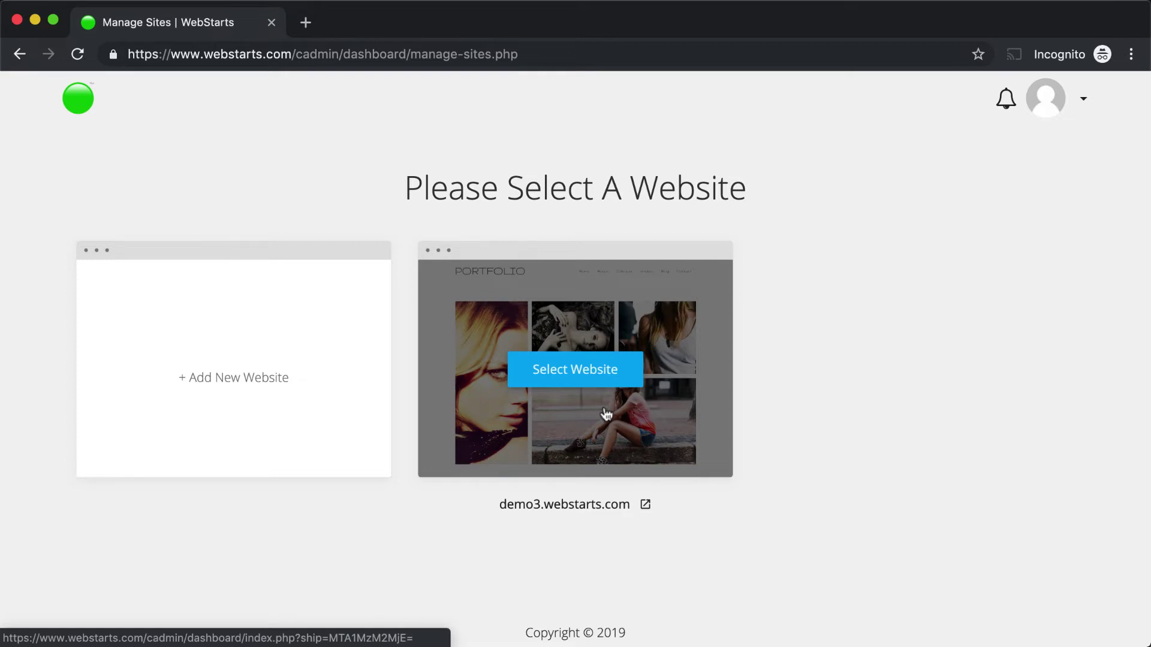
click(606, 414)
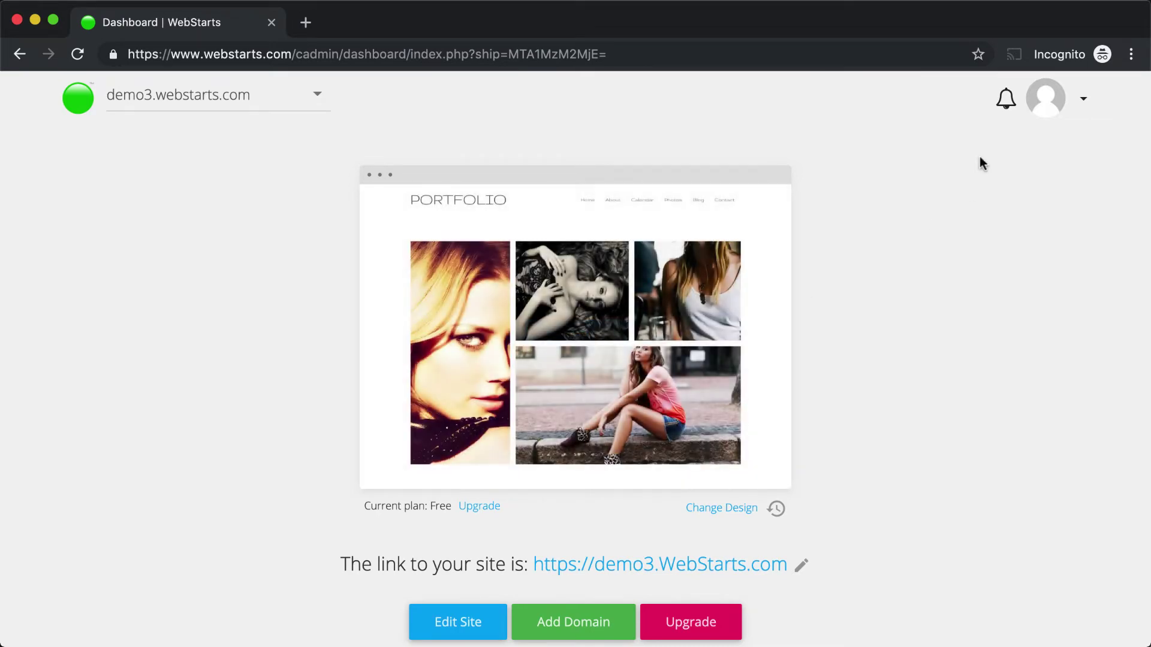
- Check notifications, which show none new, then open the account menu
click(1006, 112)
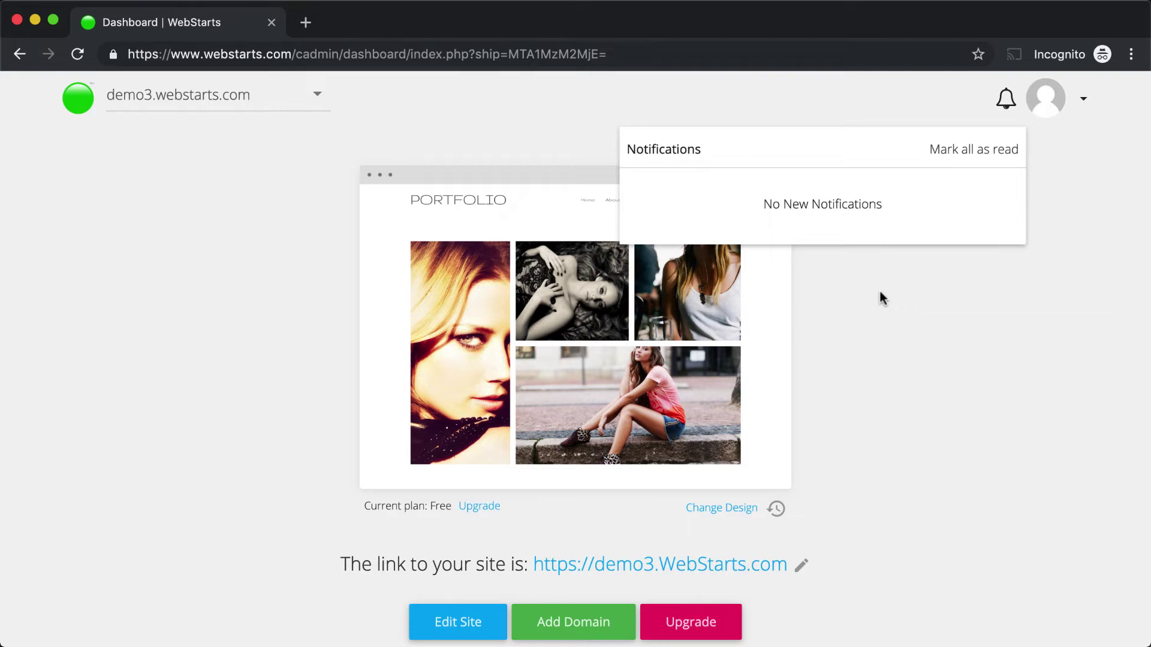
click(1083, 99)
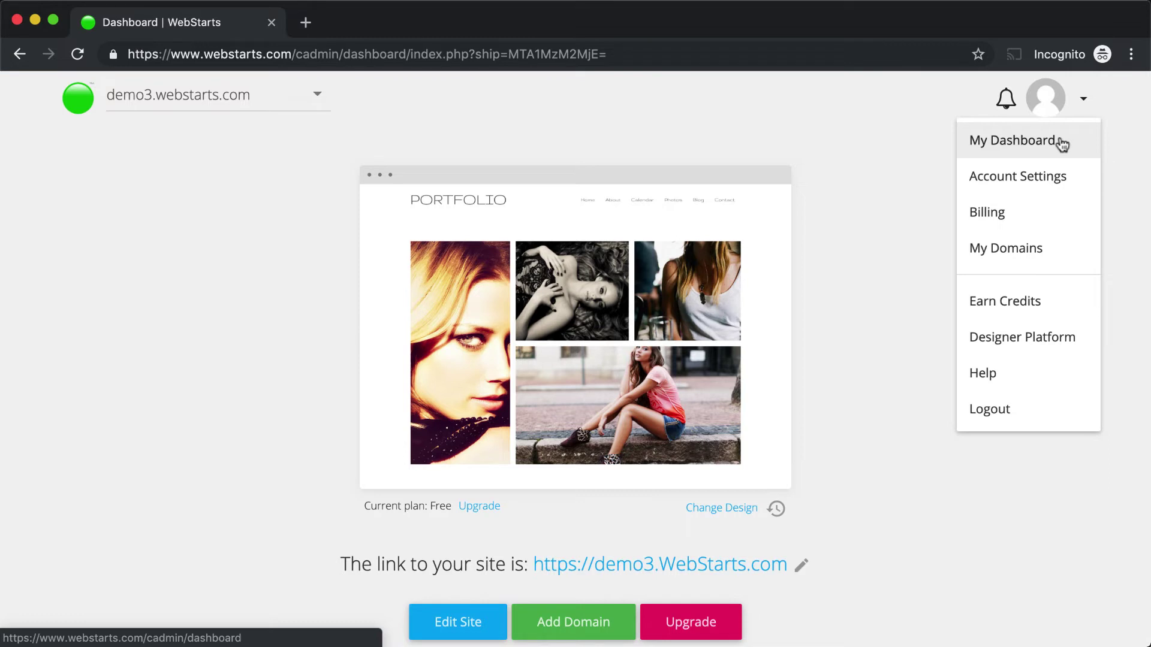
- Visit Account Settings, then the Billing page, and reopen the account menu
click(1049, 177)
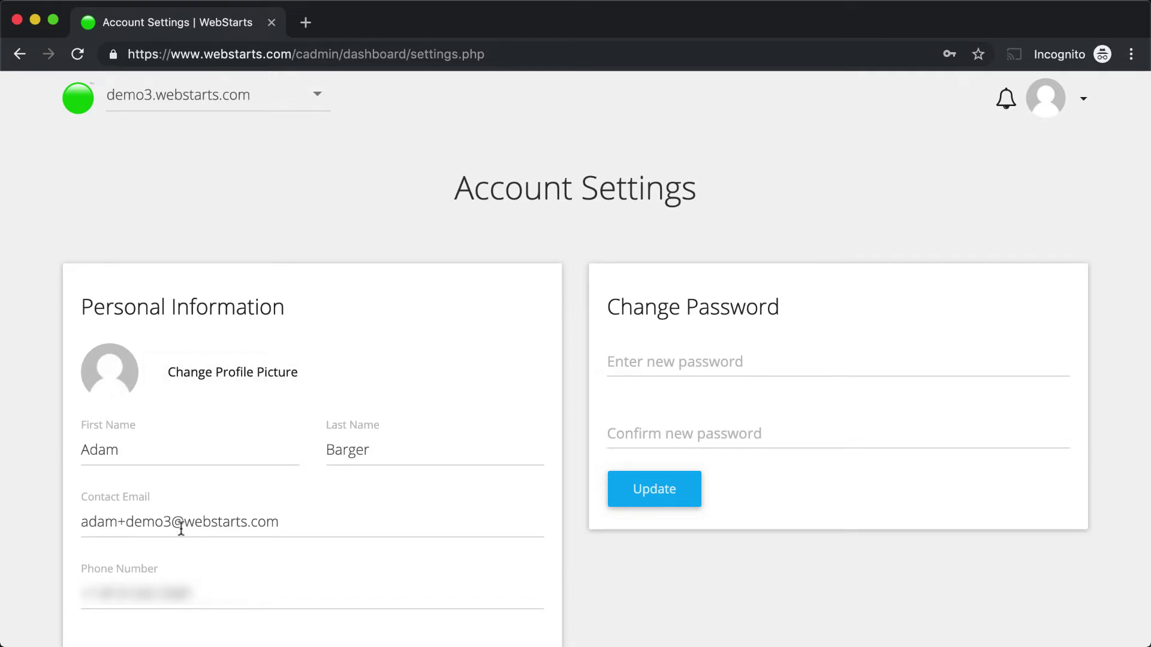
click(1084, 103)
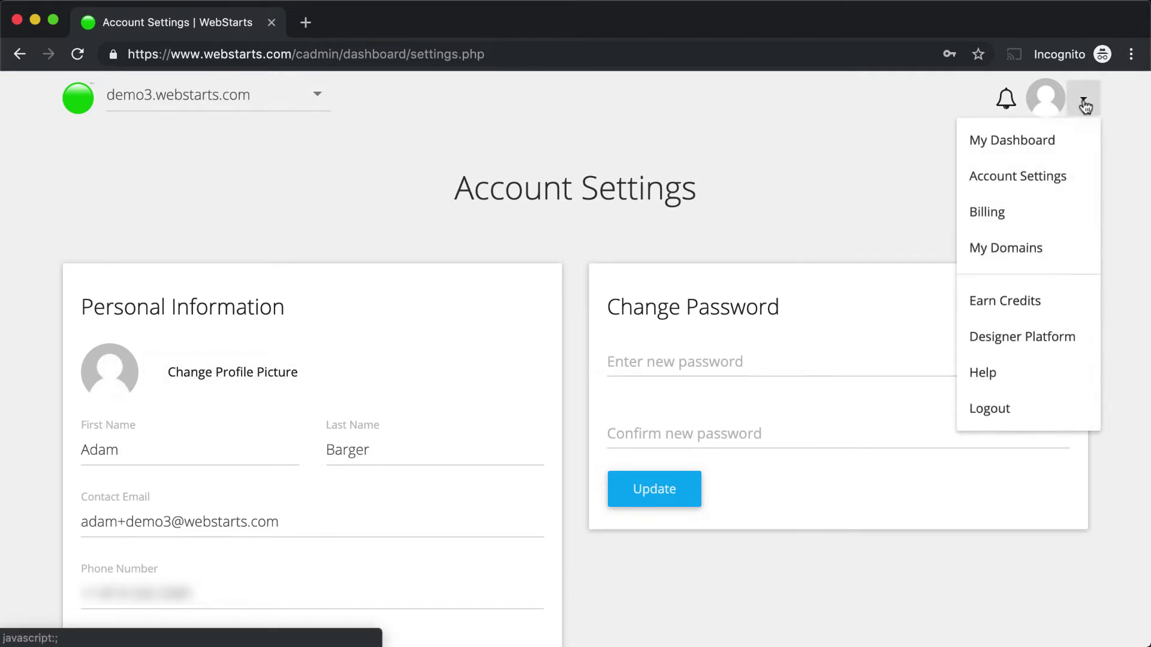
click(1057, 226)
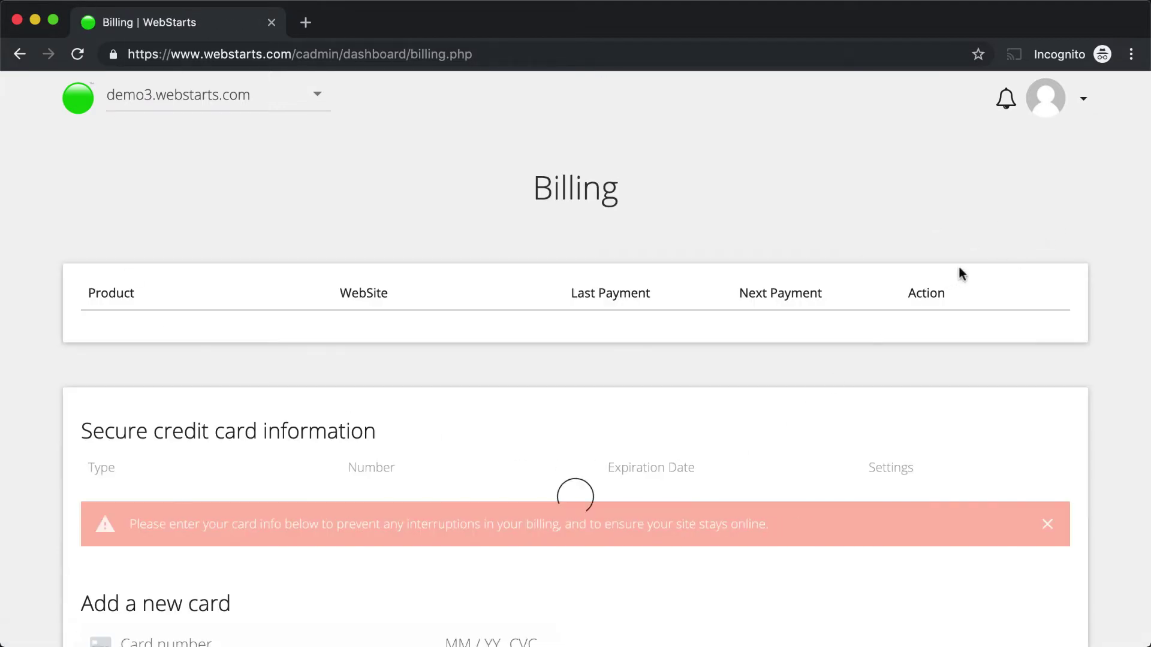
click(1085, 103)
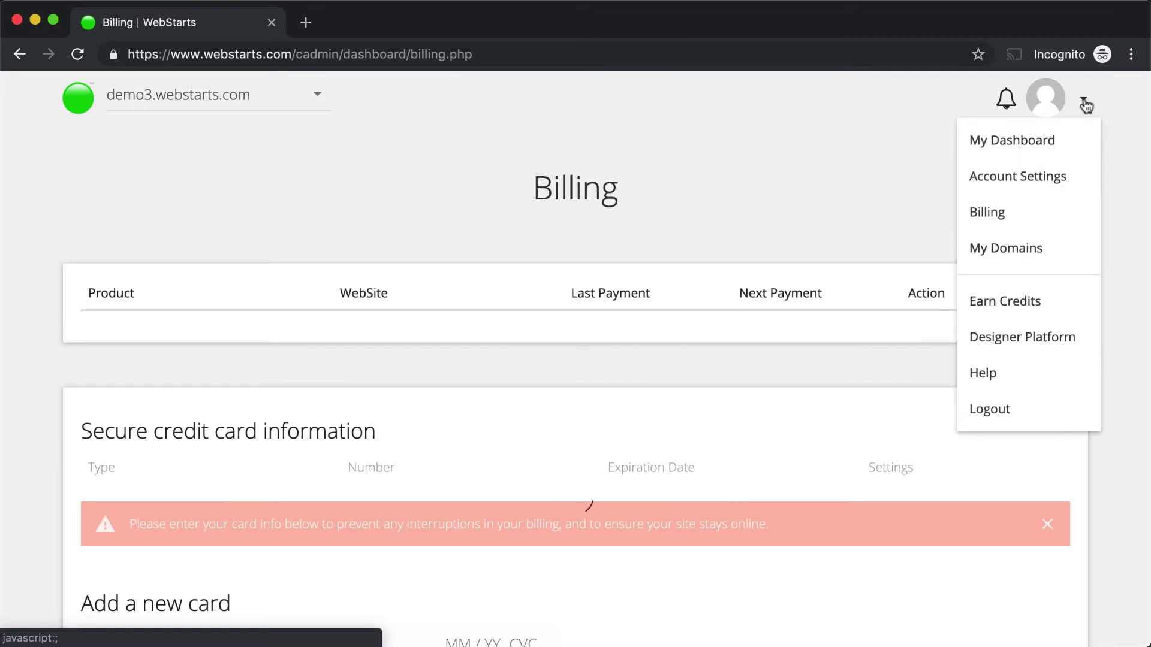
- Go to the Domains page and reopen the account menu
click(1046, 248)
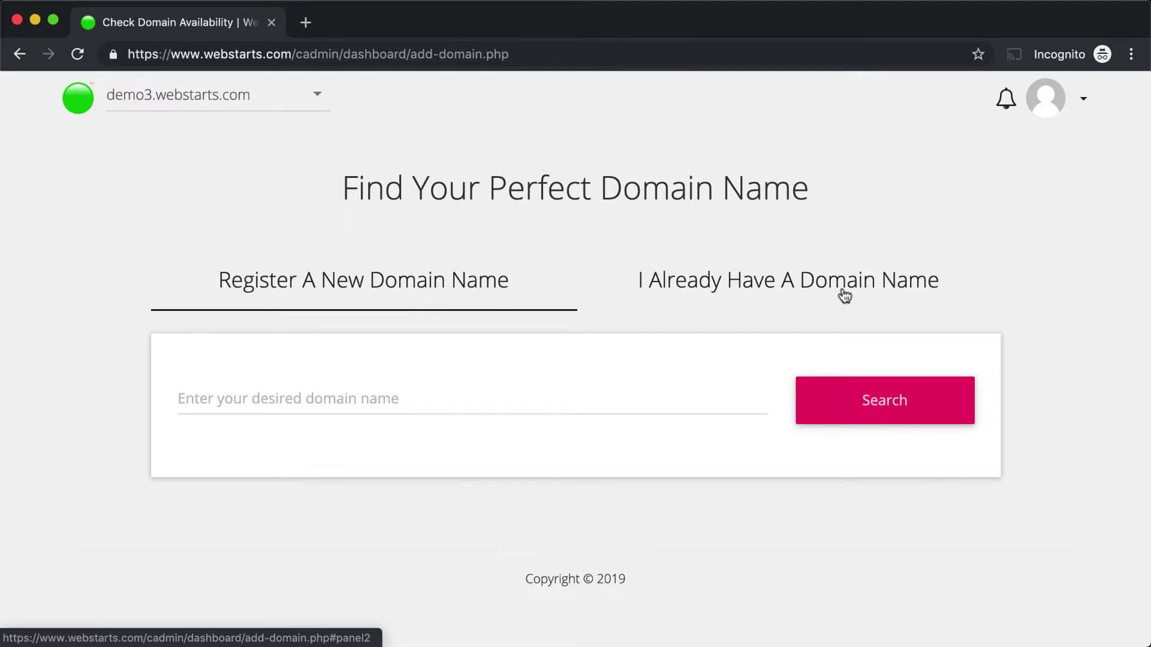
click(1084, 101)
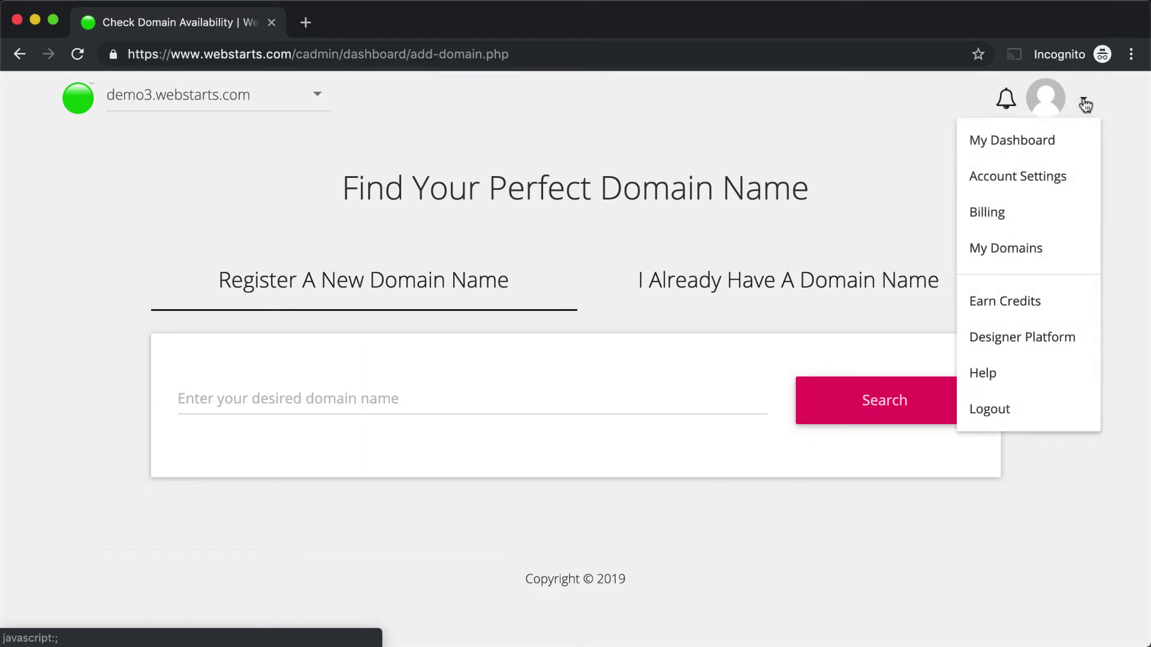
- Visit the Earn Credits referral page, then the Designer Platform page
click(1041, 296)
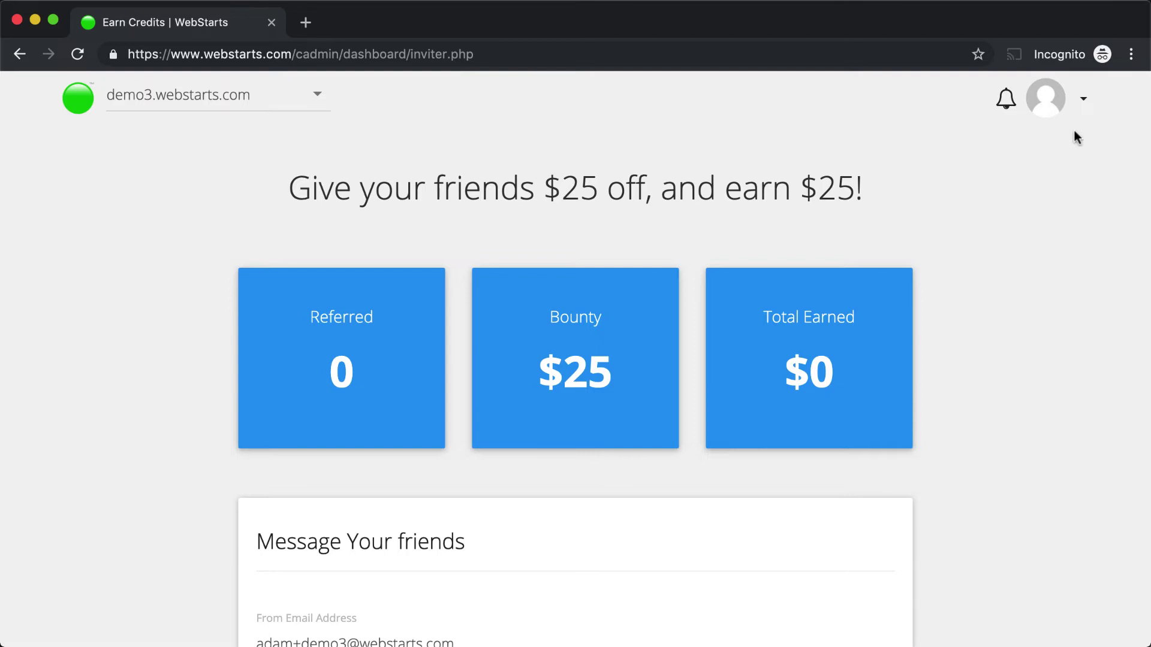
click(1087, 108)
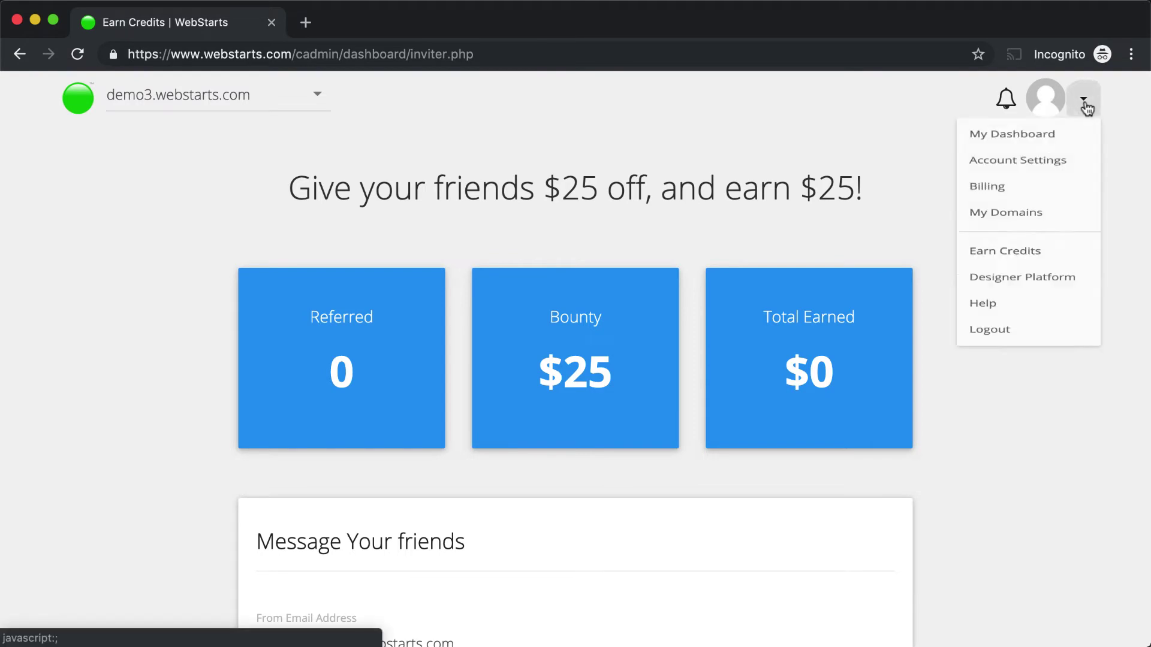
click(1007, 336)
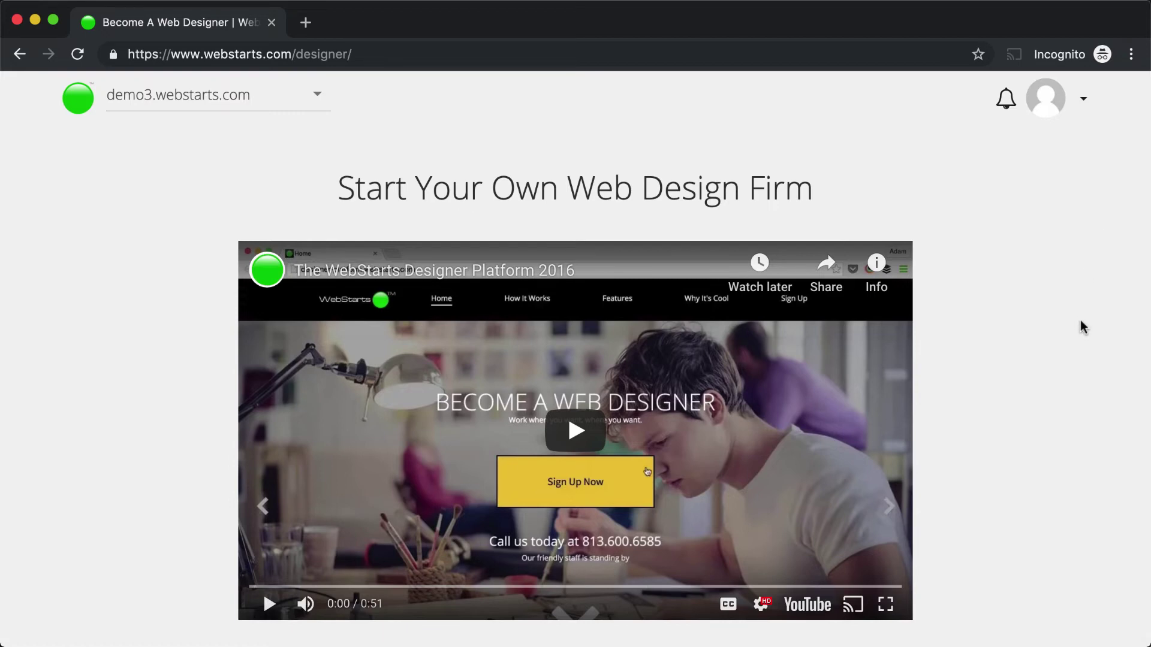
- Return to My Dashboard and scroll through the app tiles and back to the top
click(1083, 98)
click(1037, 171)
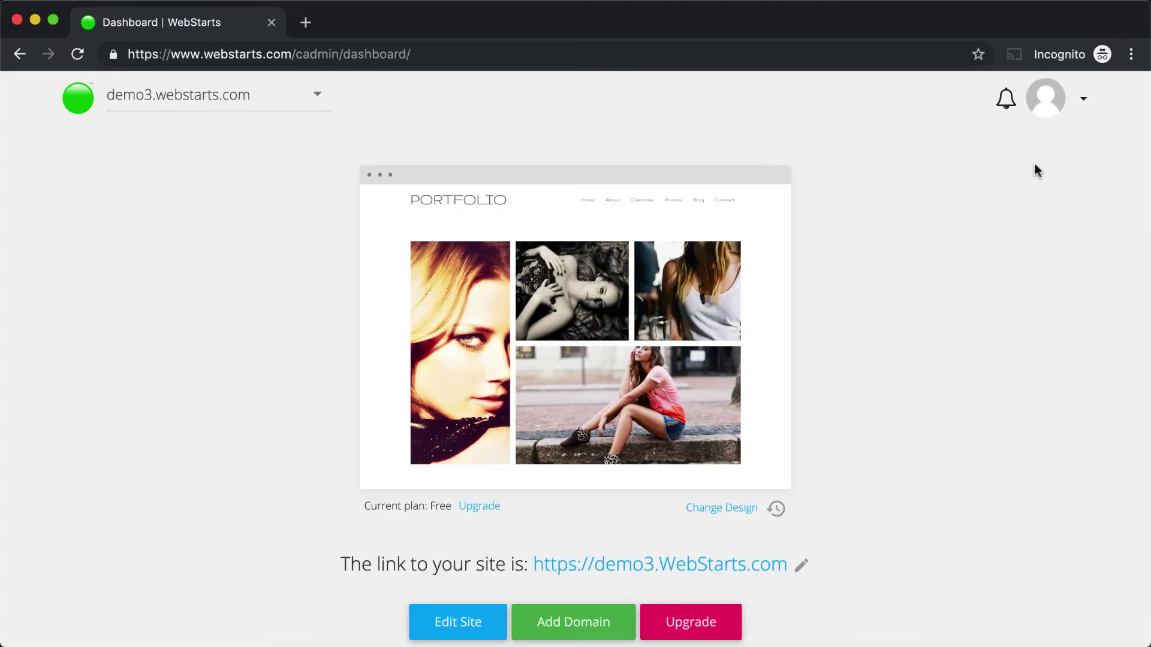
scroll(979, 323, down, 9)
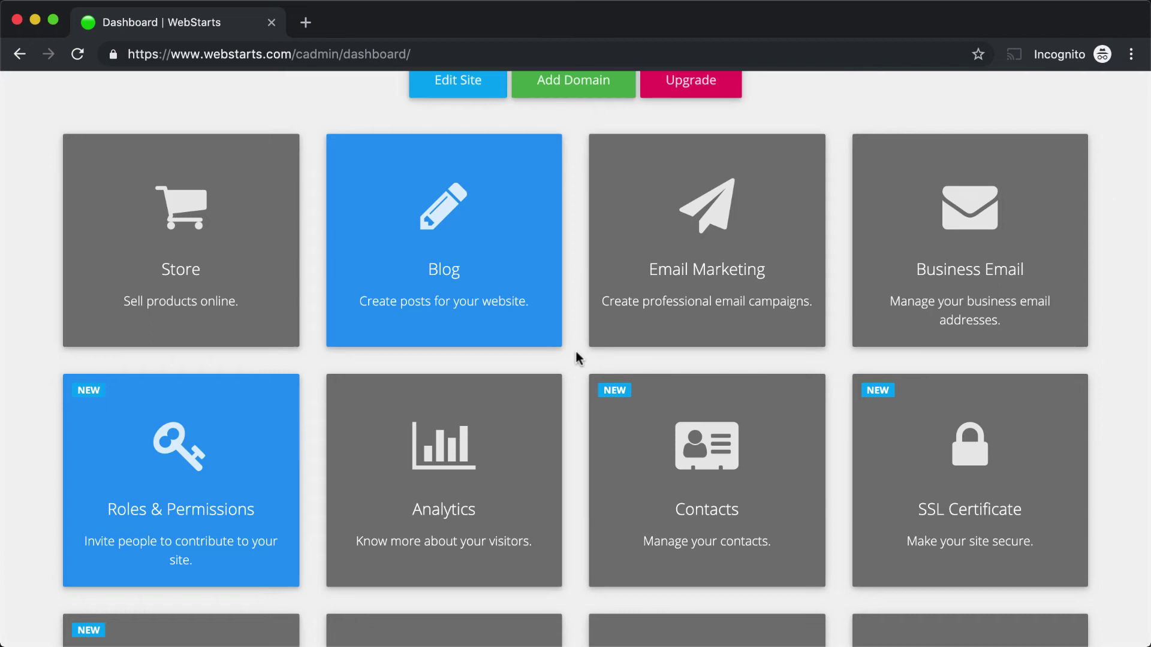
scroll(575, 358, up, 9)
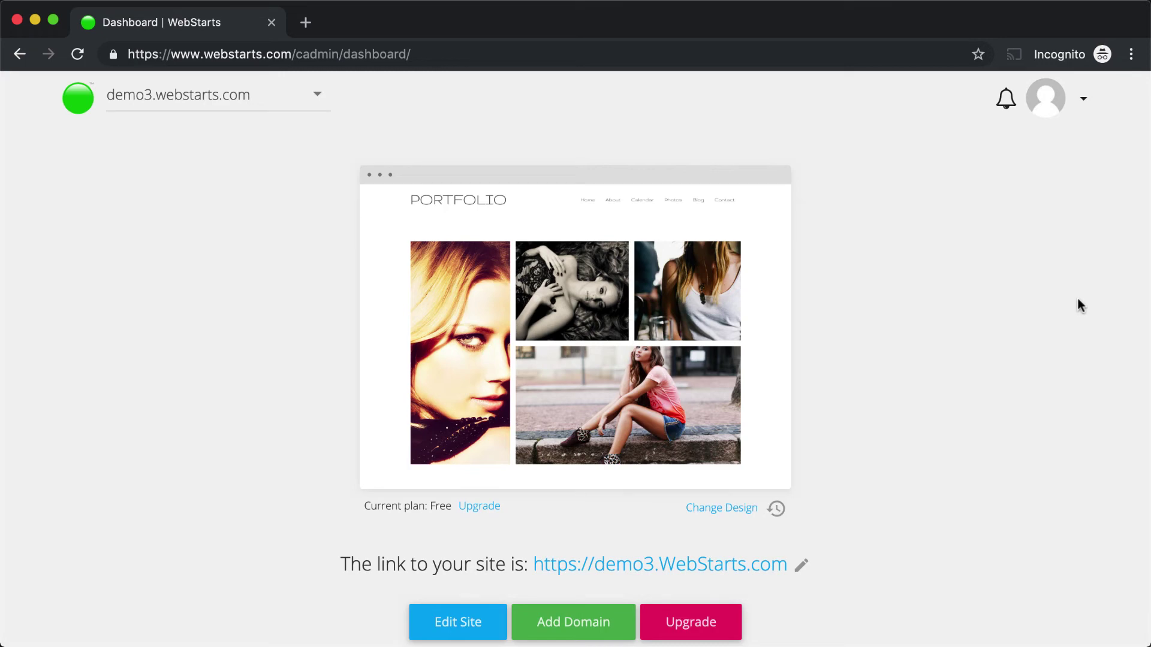
- Launch the page editor for demo3 using Edit Site on the site preview
mouse_move(656, 327)
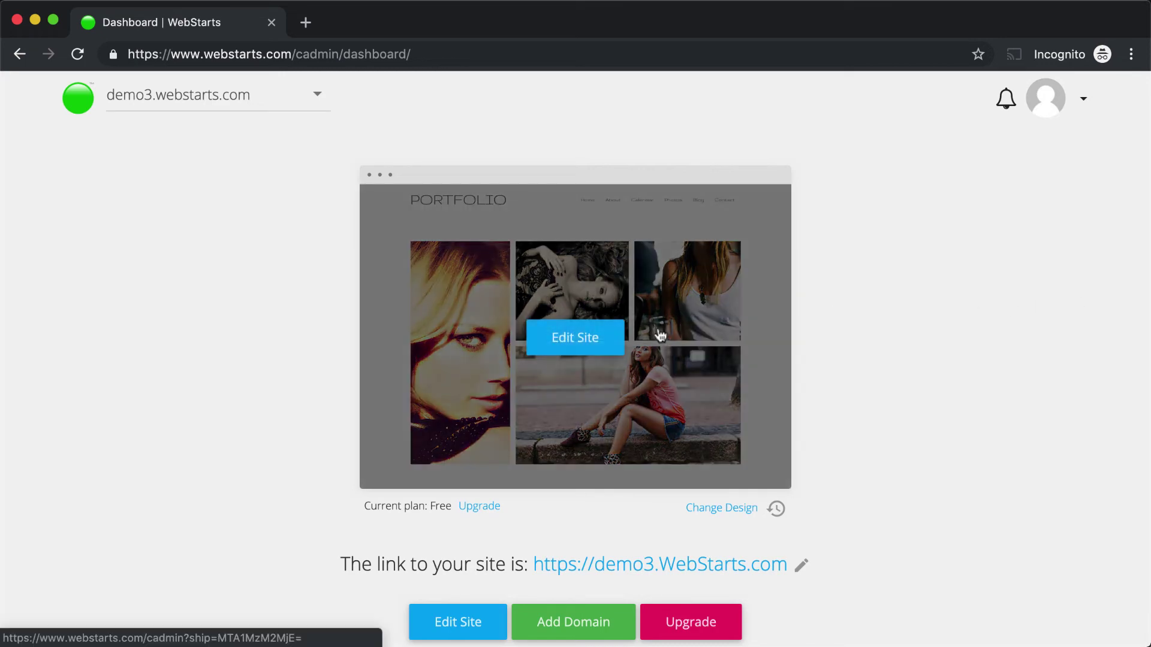
click(595, 344)
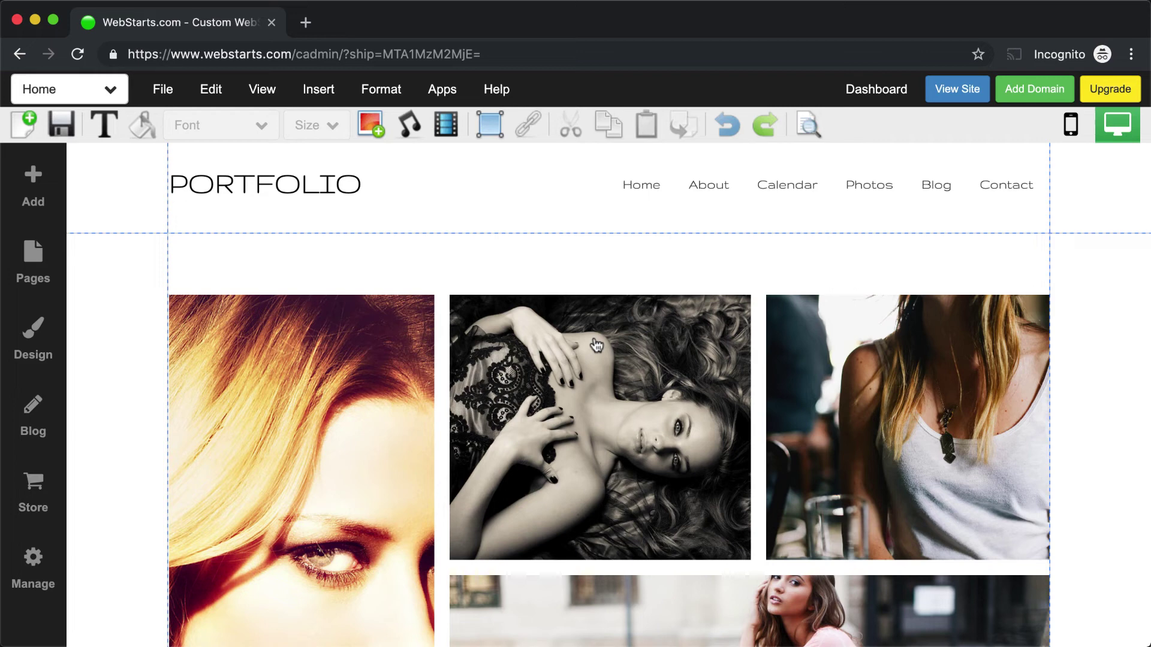
- Select and deselect the PORTFOLIO header and the third portfolio photo without changes
click(435, 214)
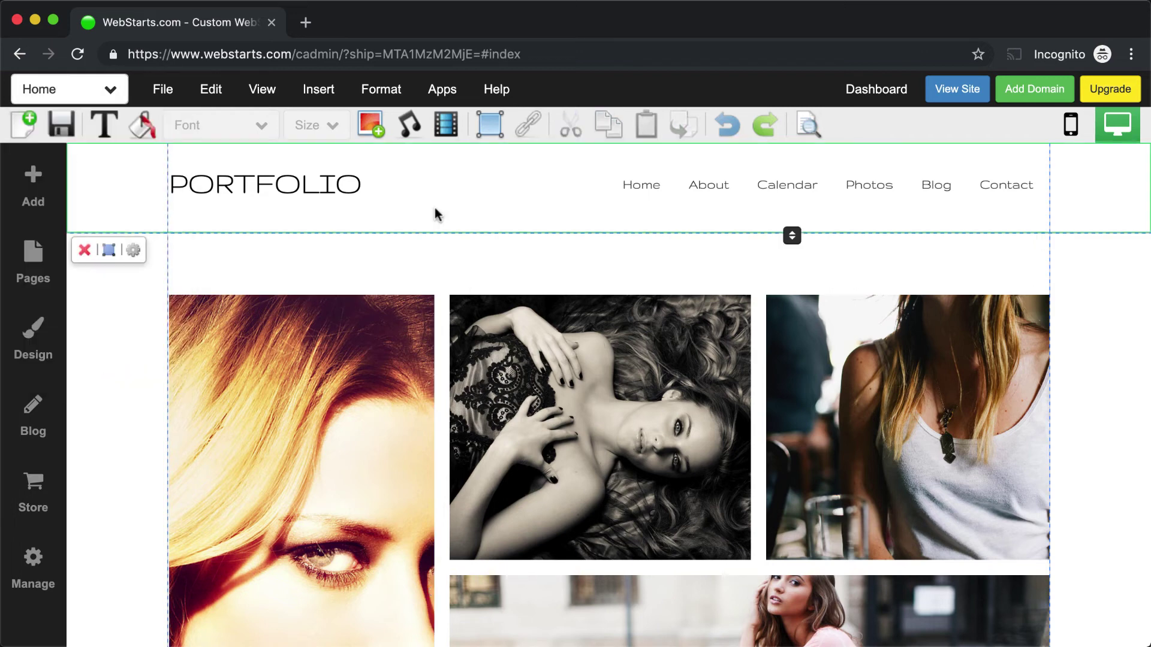
click(972, 116)
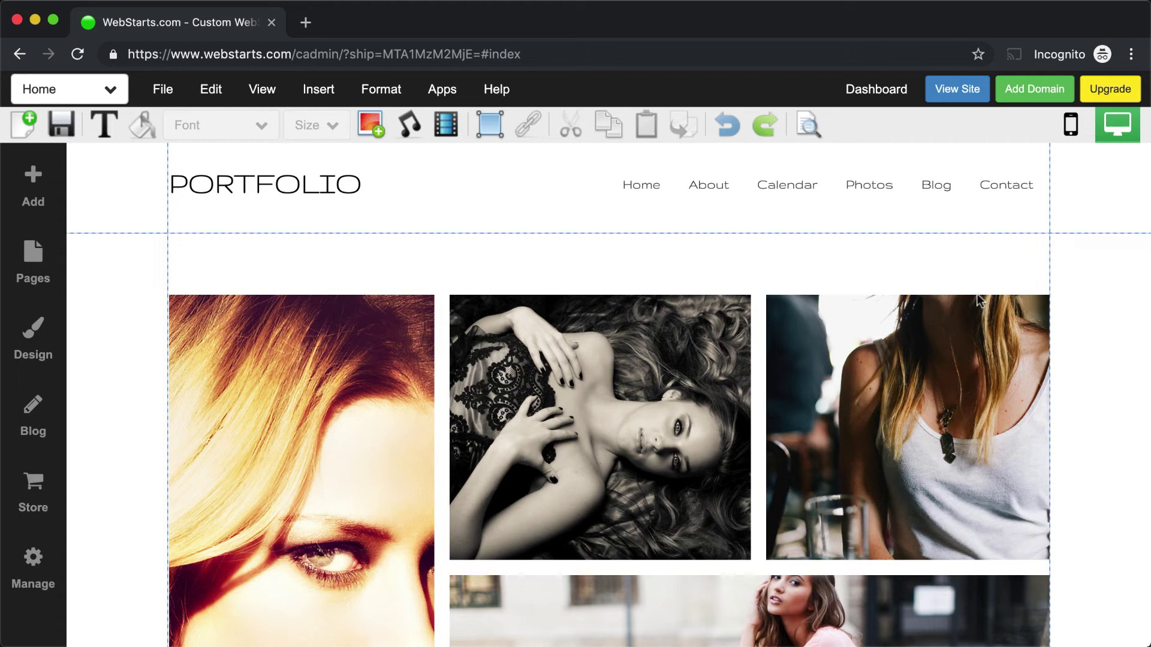
click(955, 324)
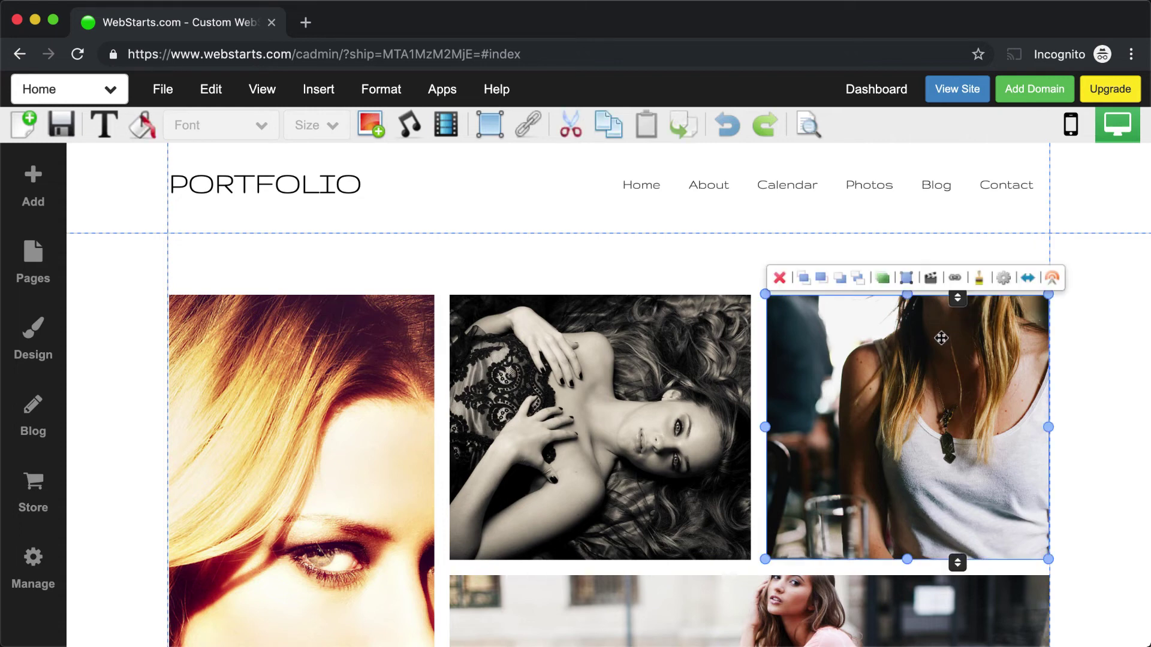
click(1085, 334)
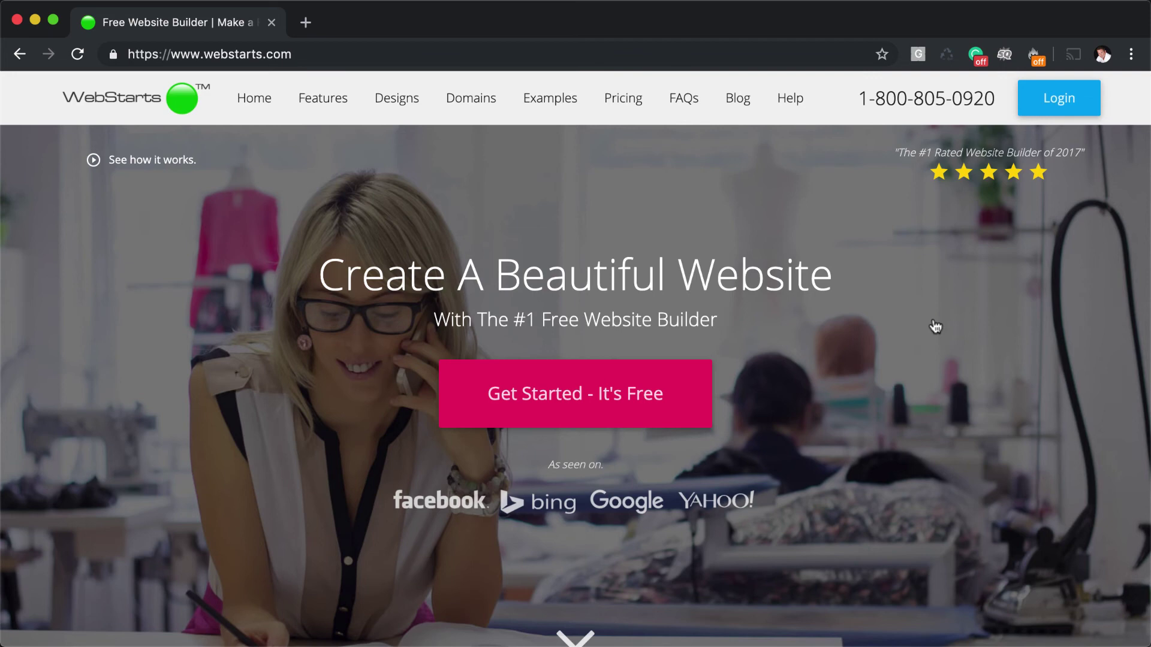
- Sign back in, choose the demo3 portfolio site from the website list, and open it for editing
click(1060, 110)
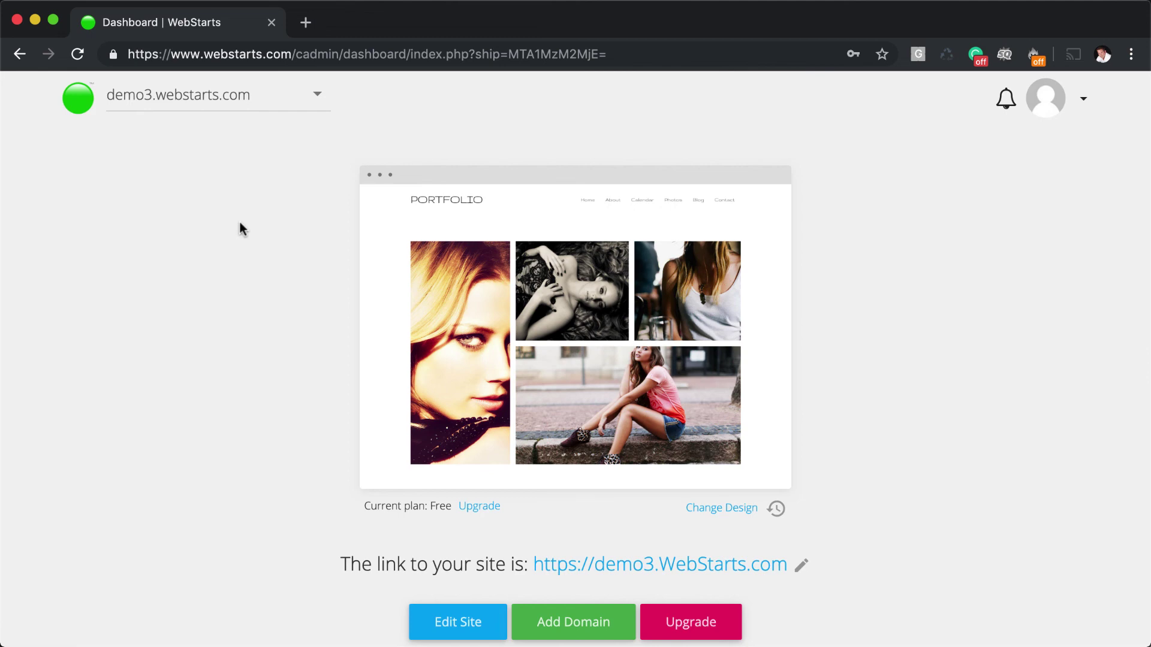
click(80, 103)
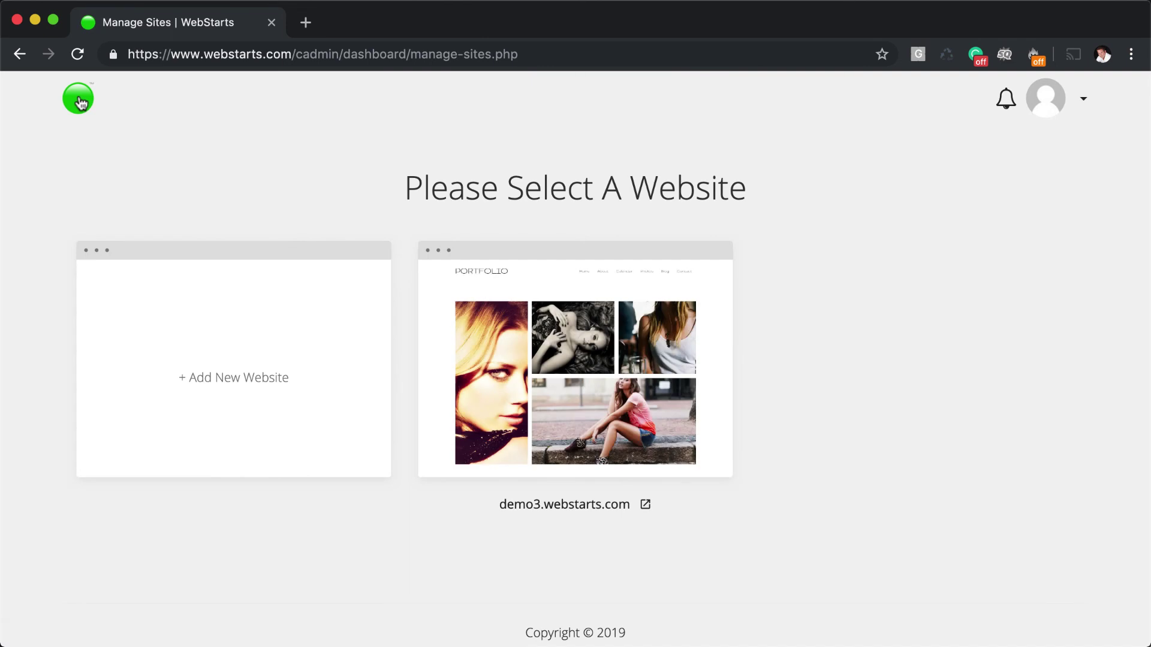
click(604, 367)
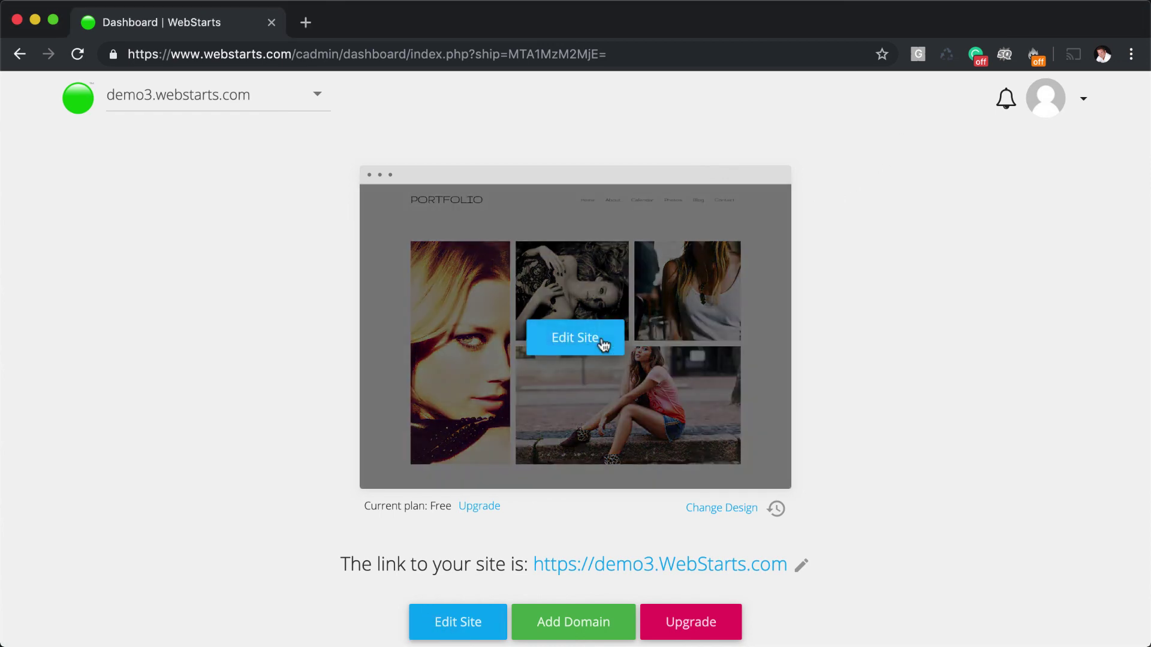
click(602, 343)
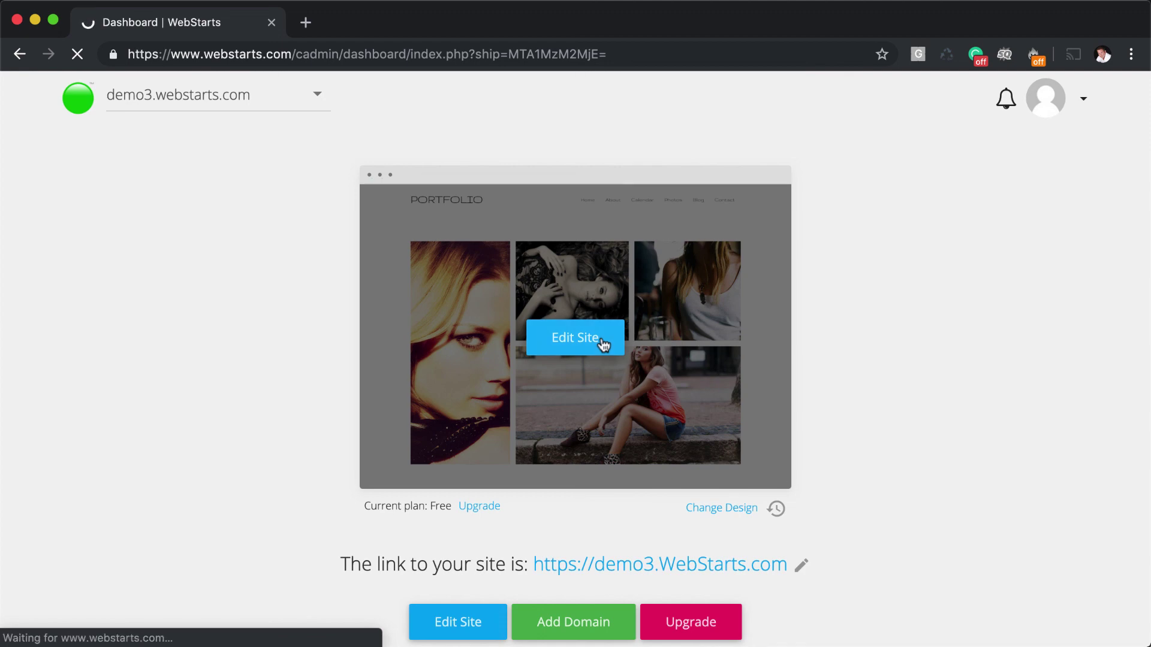